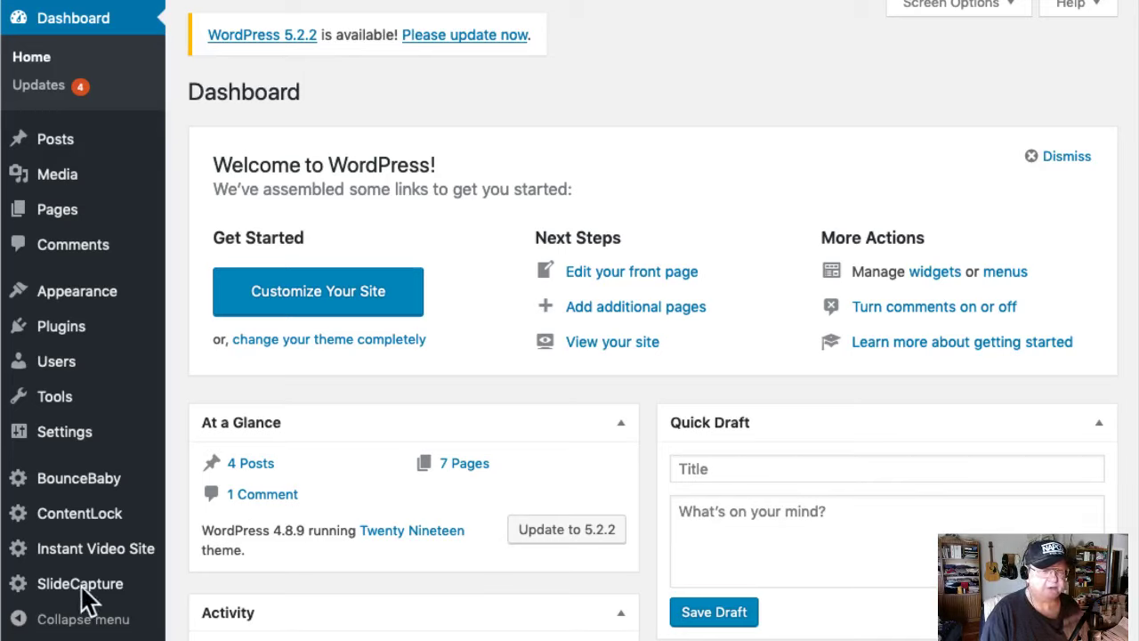
# - Copy the suggested YouTube API key shown on the Instant Video Site settings page
pyautogui.click(66, 556)
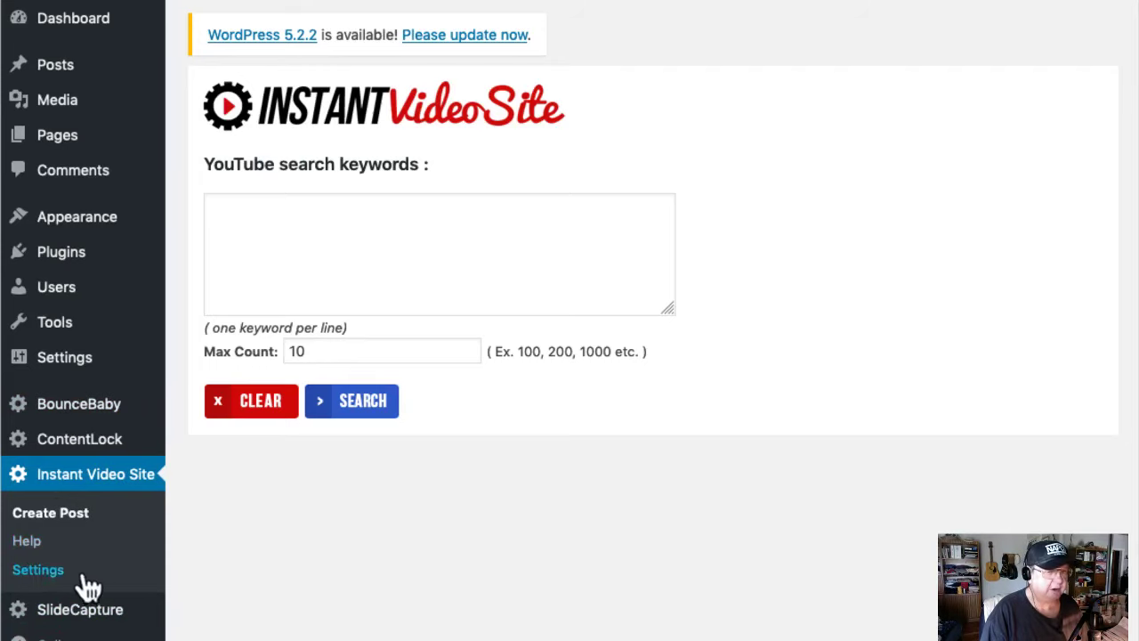
pyautogui.click(47, 573)
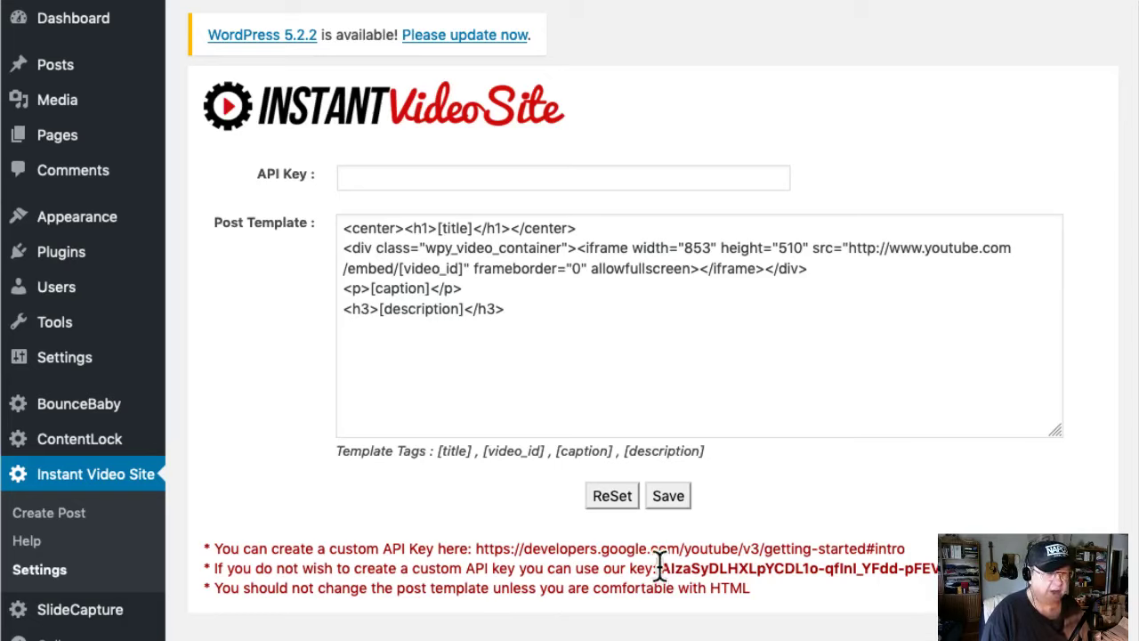
pyautogui.moveTo(662, 568); pyautogui.dragTo(961, 570)
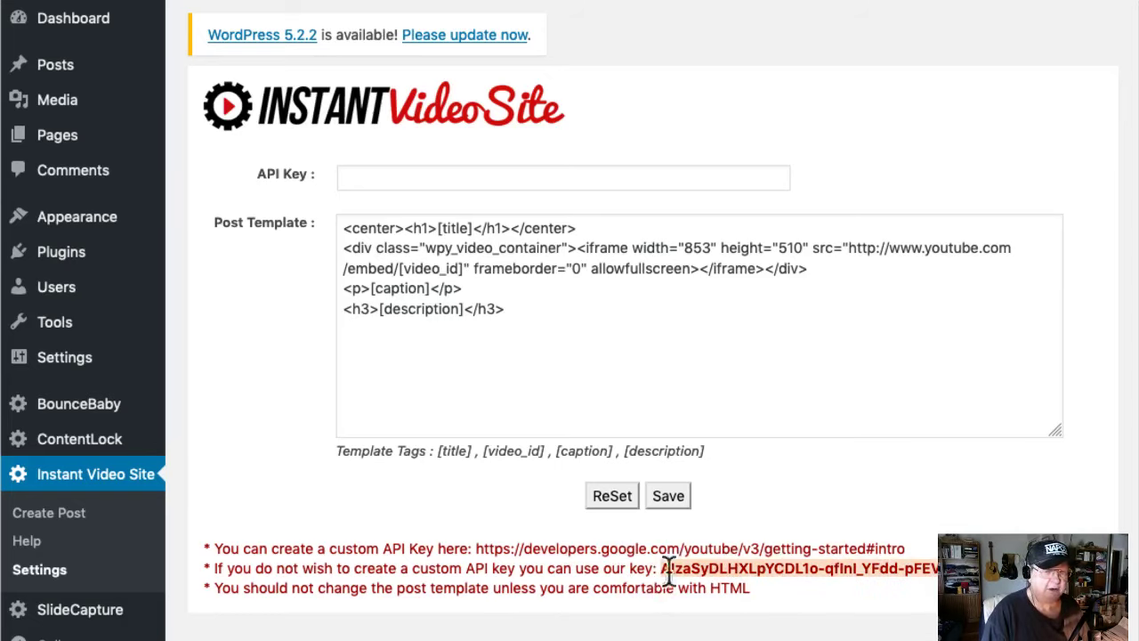
pyautogui.rightClick(750, 567)
pyautogui.click(755, 571)
pyautogui.rightClick(754, 567)
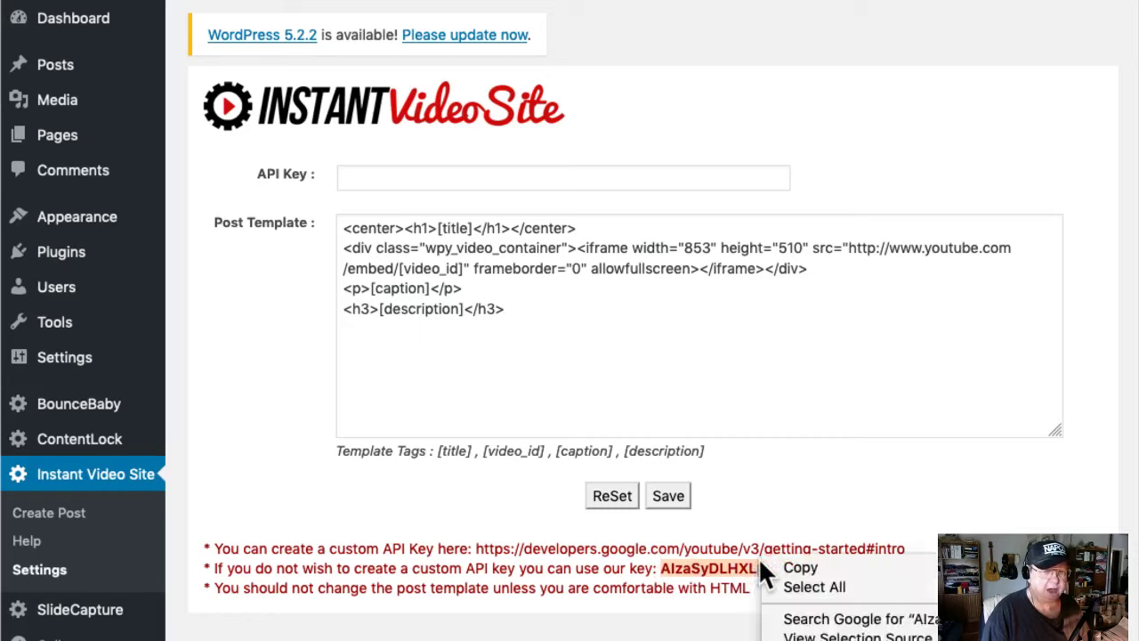
pyautogui.click(811, 566)
# - Paste the key into the API Key field and save the settings
pyautogui.click(360, 173)
pyautogui.rightClick(352, 175)
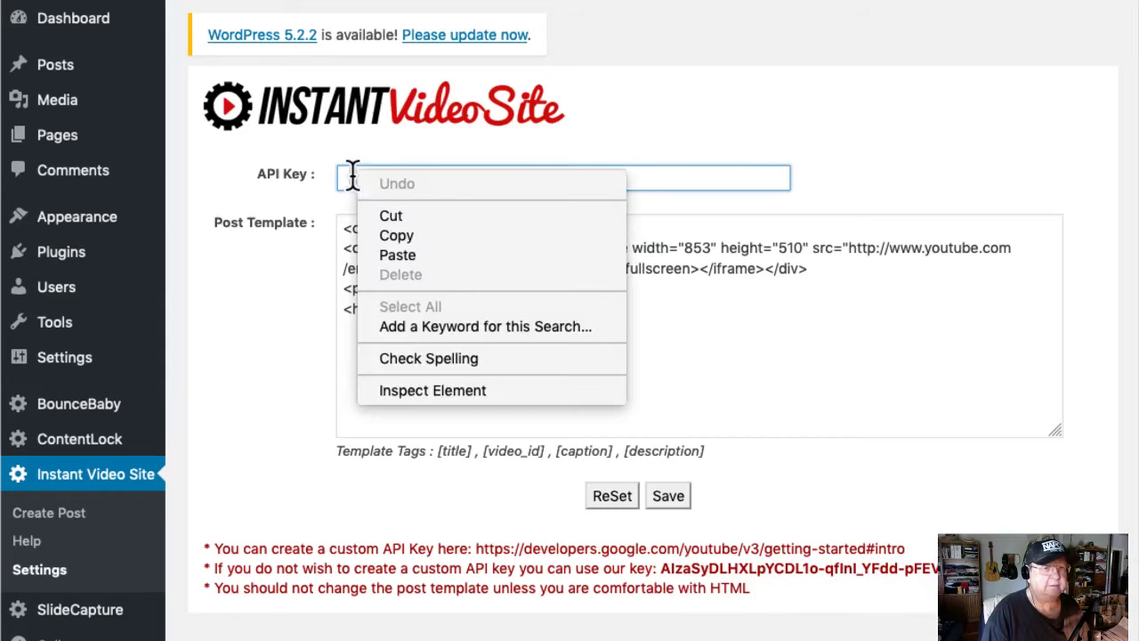
pyautogui.click(387, 254)
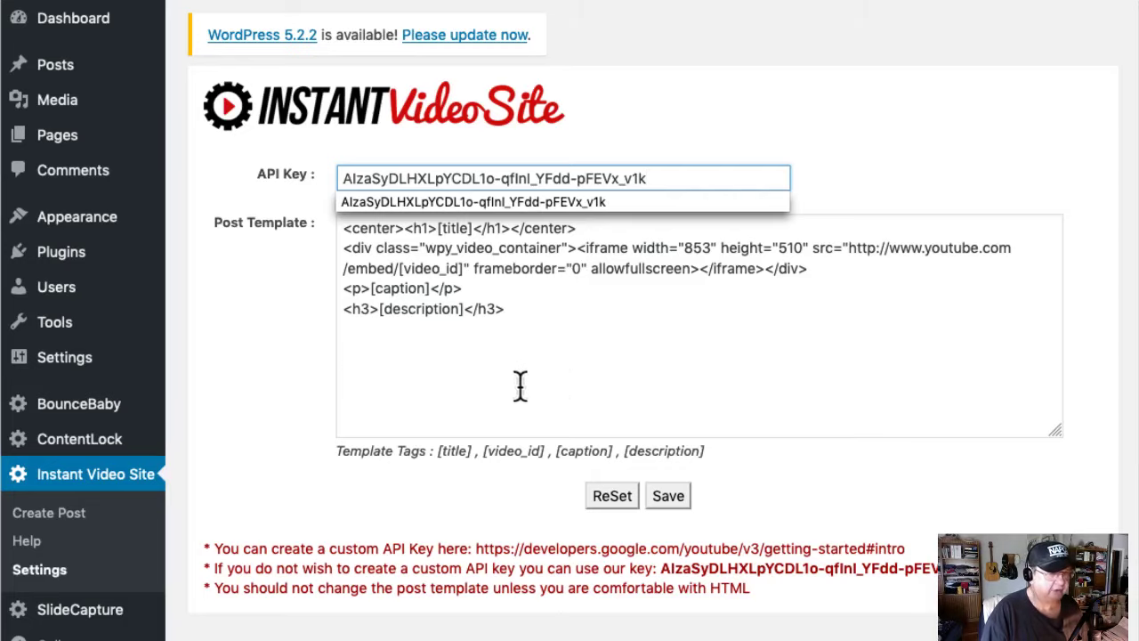
pyautogui.click(662, 495)
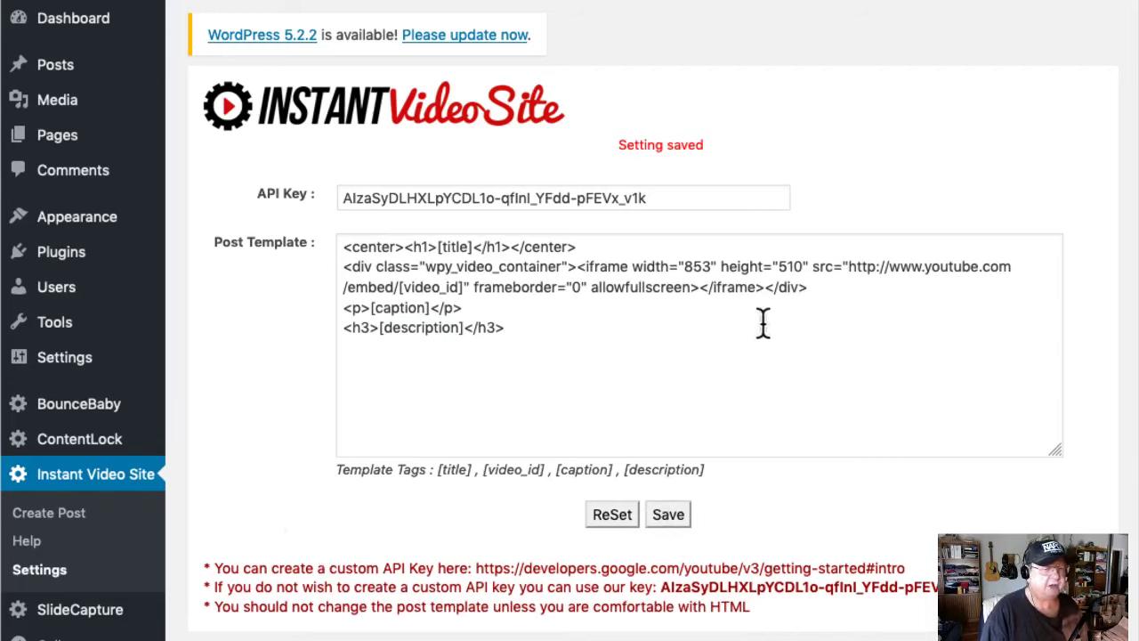
# - Run a YouTube search for 'list building' with Max Count 10 from Create Post
pyautogui.click(55, 520)
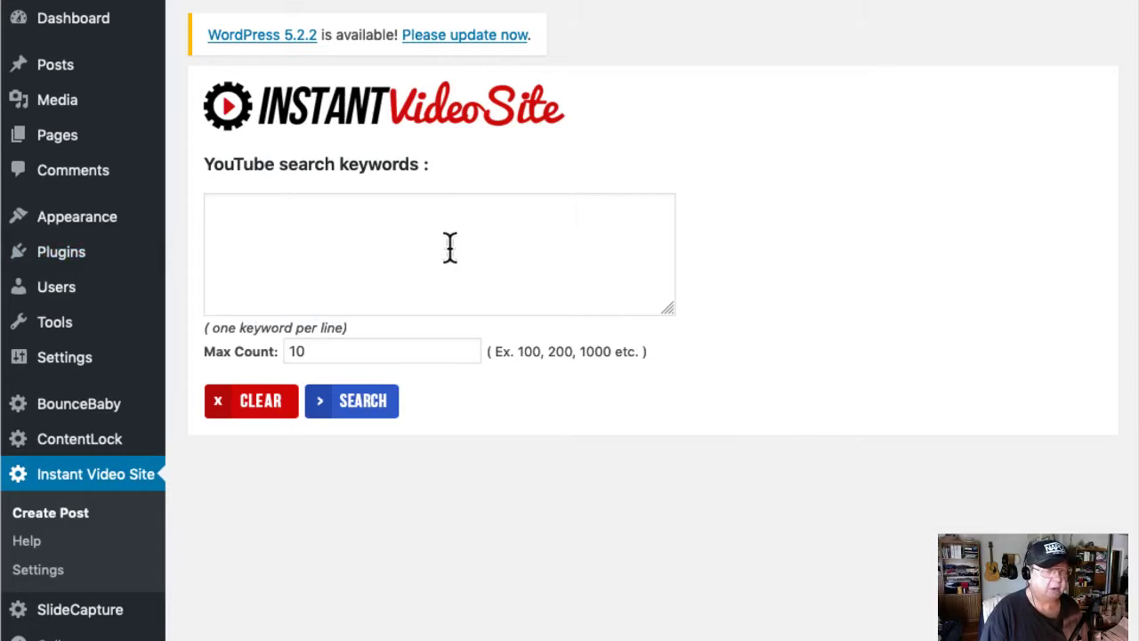
pyautogui.click(216, 215)
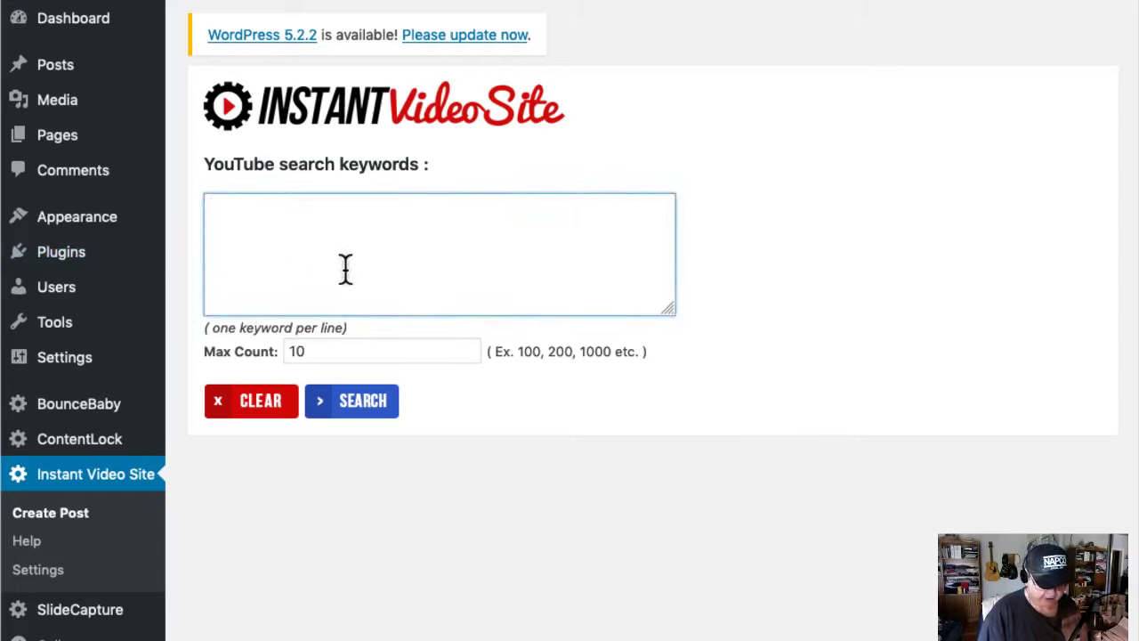
pyautogui.write('lis')
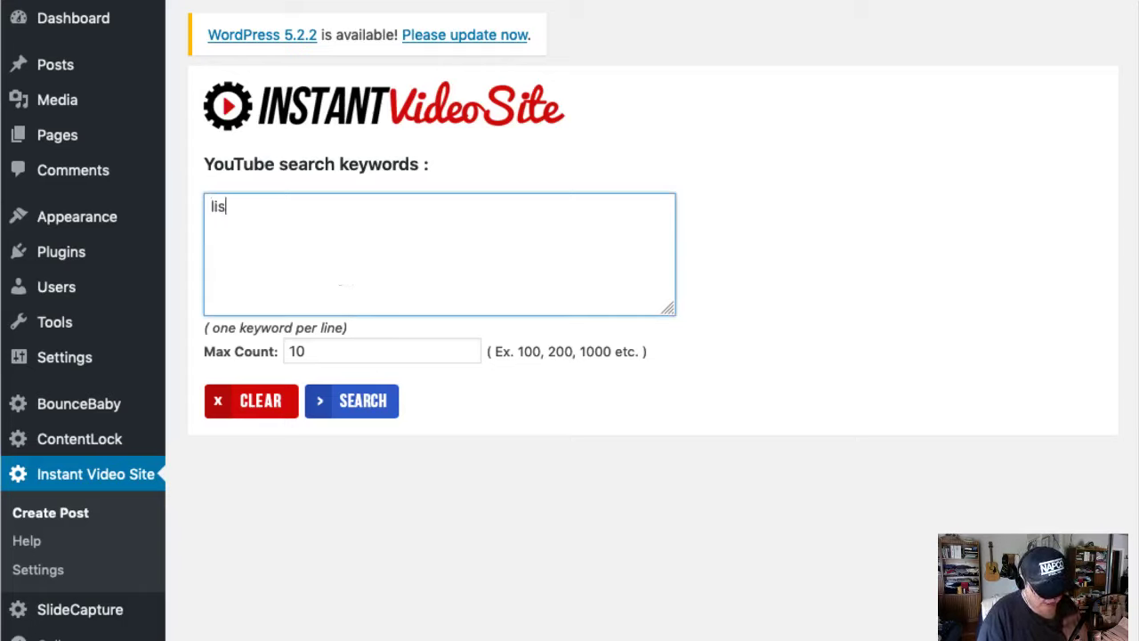
pyautogui.write('t building')
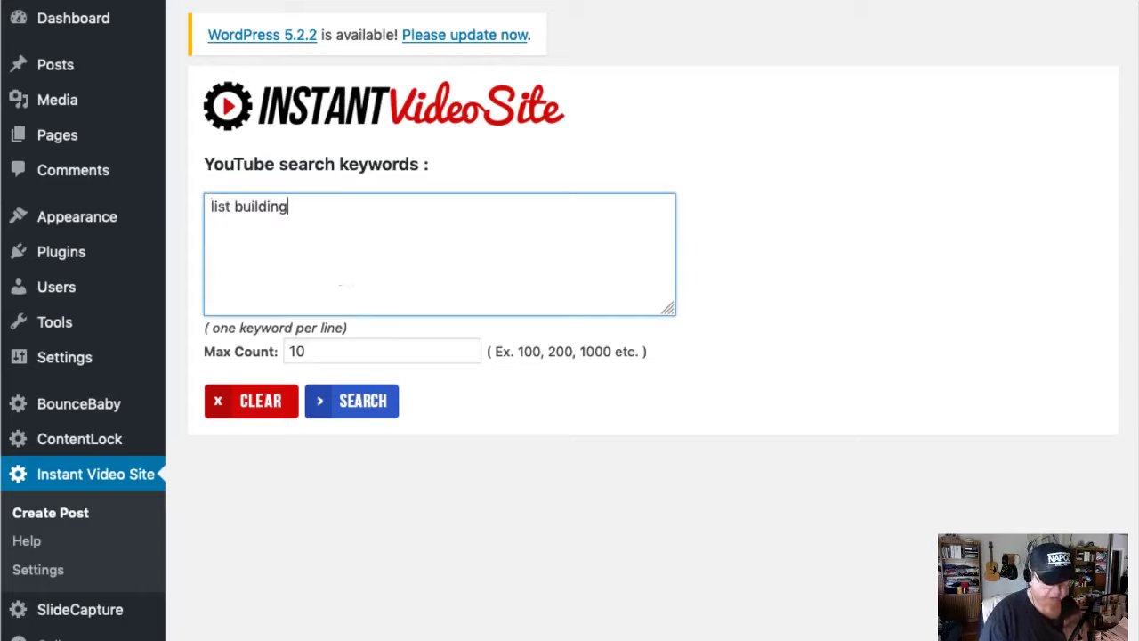
pyautogui.press('Return')
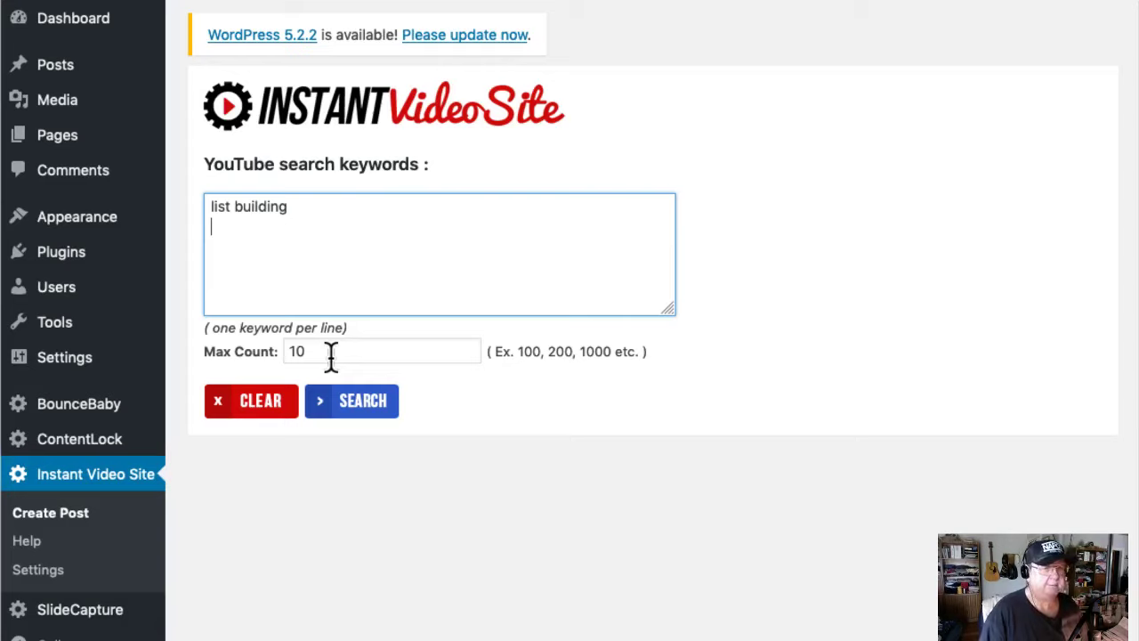
pyautogui.click(367, 416)
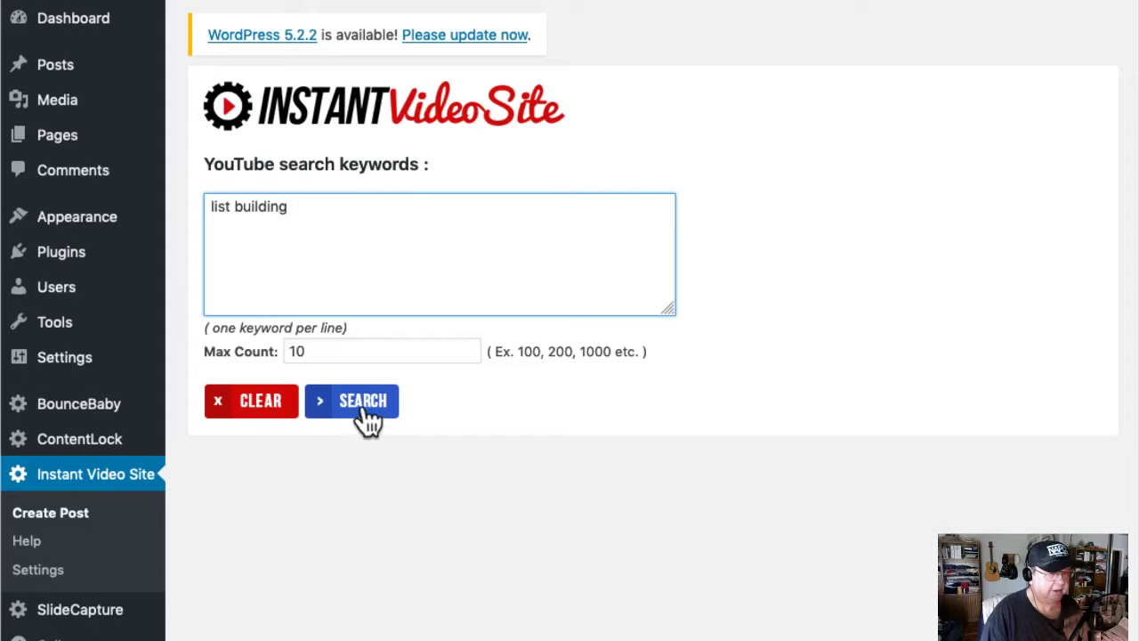
# - Scroll through the list building results and keep Post Category as Uncategorized
pyautogui.click(371, 411)
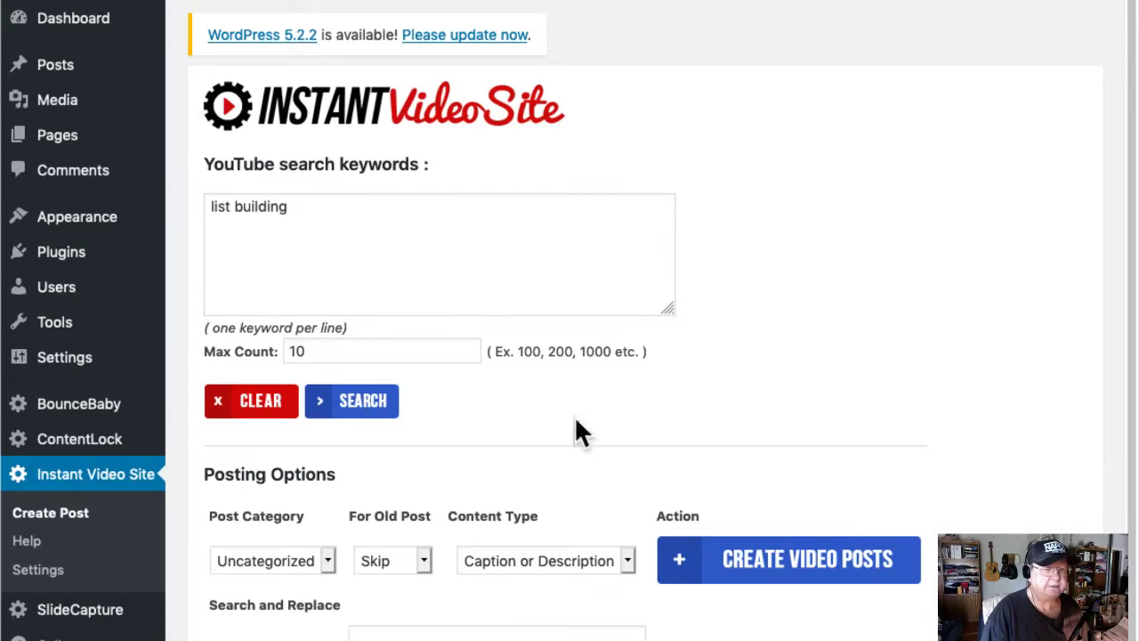
pyautogui.moveTo(1127, 204); pyautogui.dragTo(1096, 639)
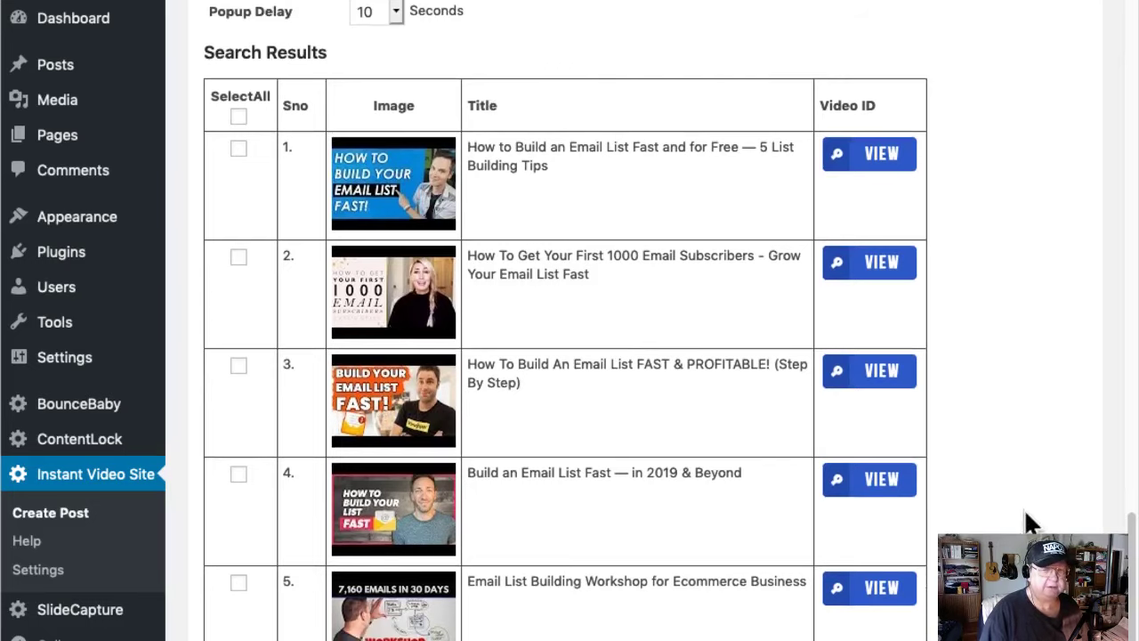
pyautogui.moveTo(1128, 534); pyautogui.dragTo(1126, 190)
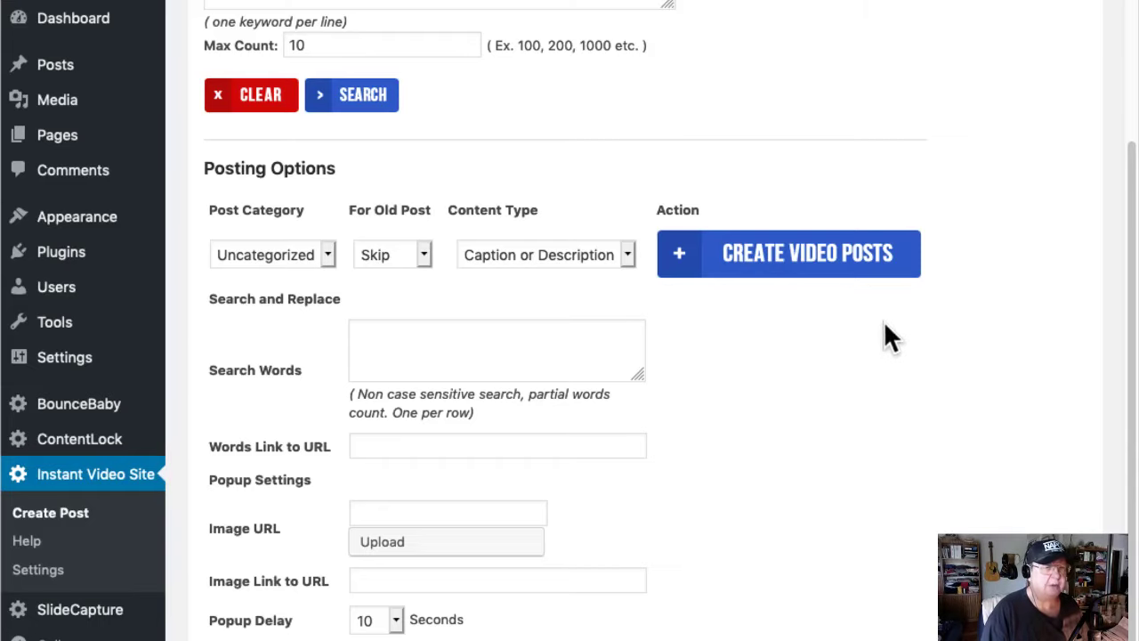
pyautogui.click(326, 253)
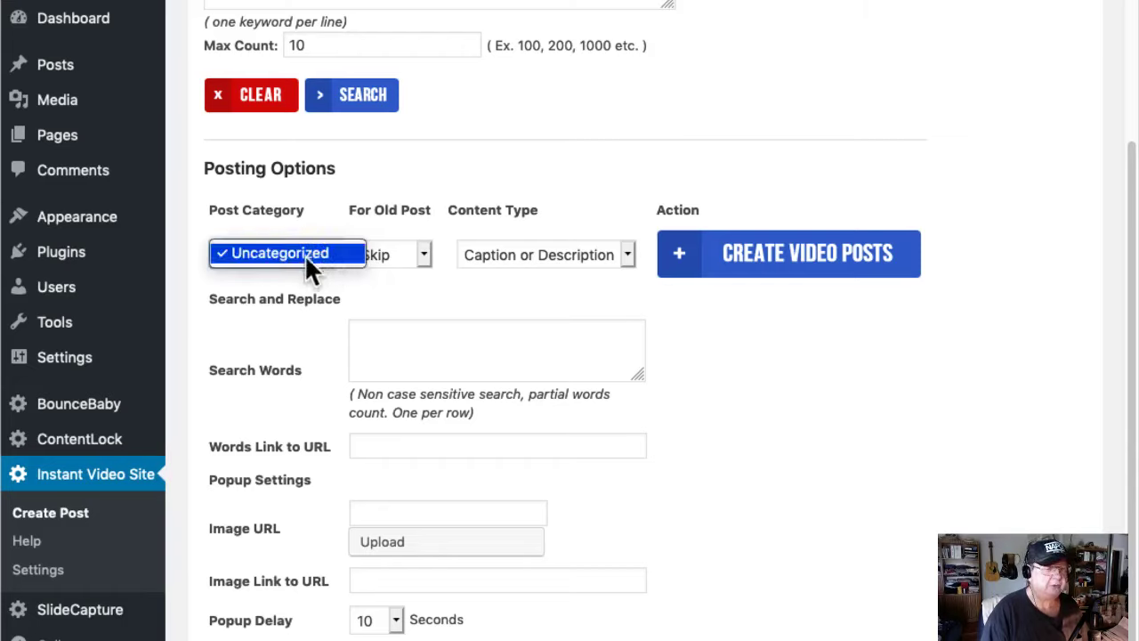
pyautogui.click(275, 252)
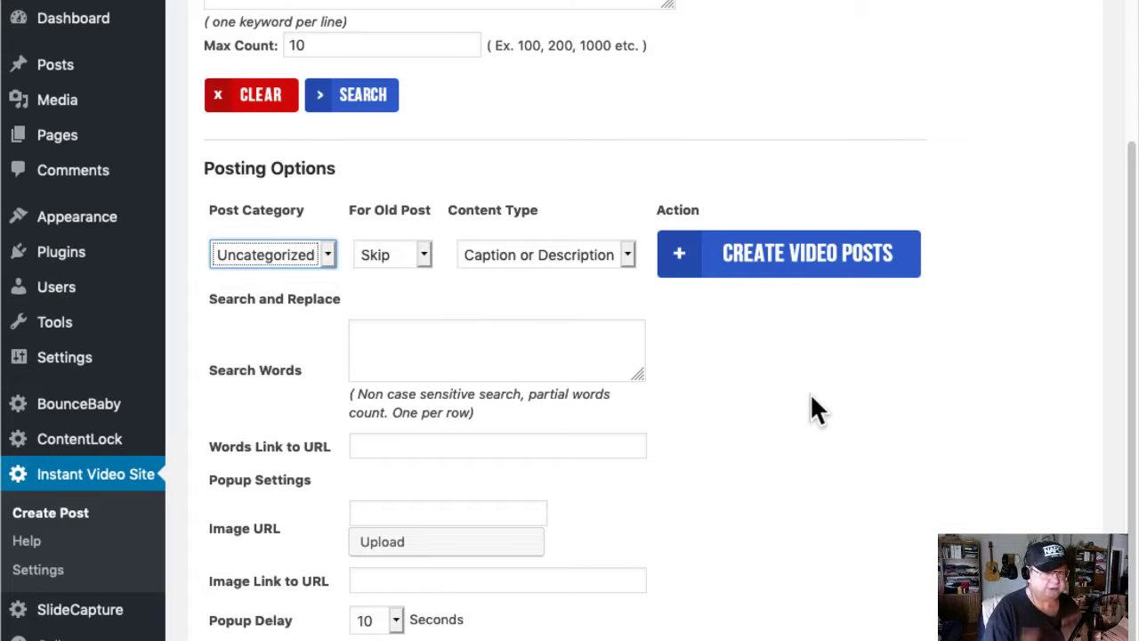
pyautogui.click(423, 253)
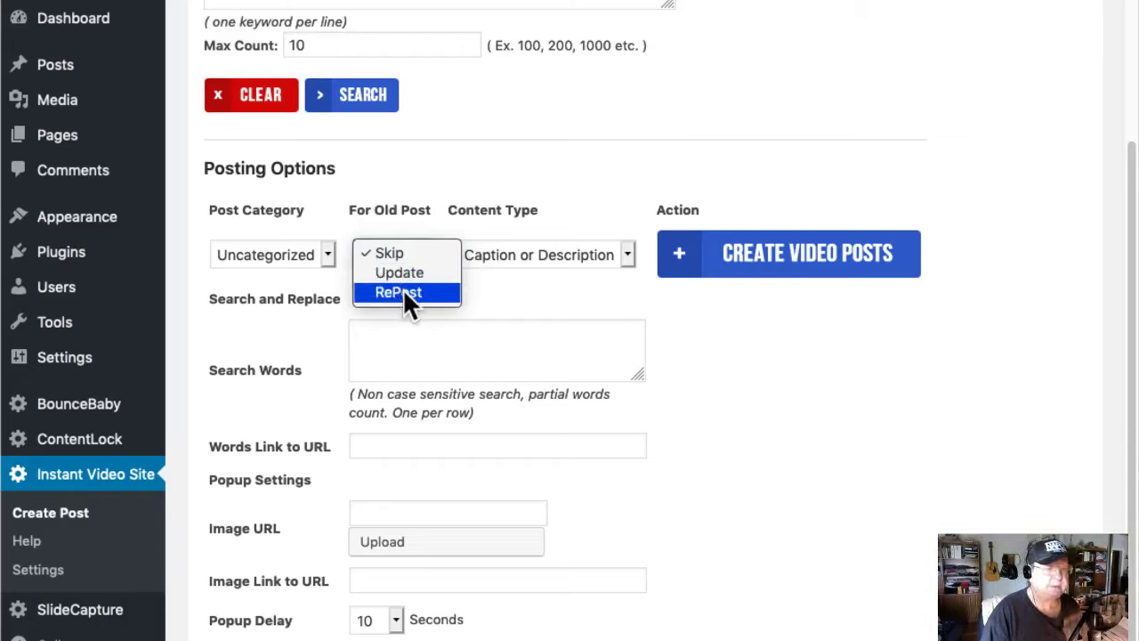
# - Keep Skip for old posts and set Content Type to Caption only
pyautogui.click(591, 289)
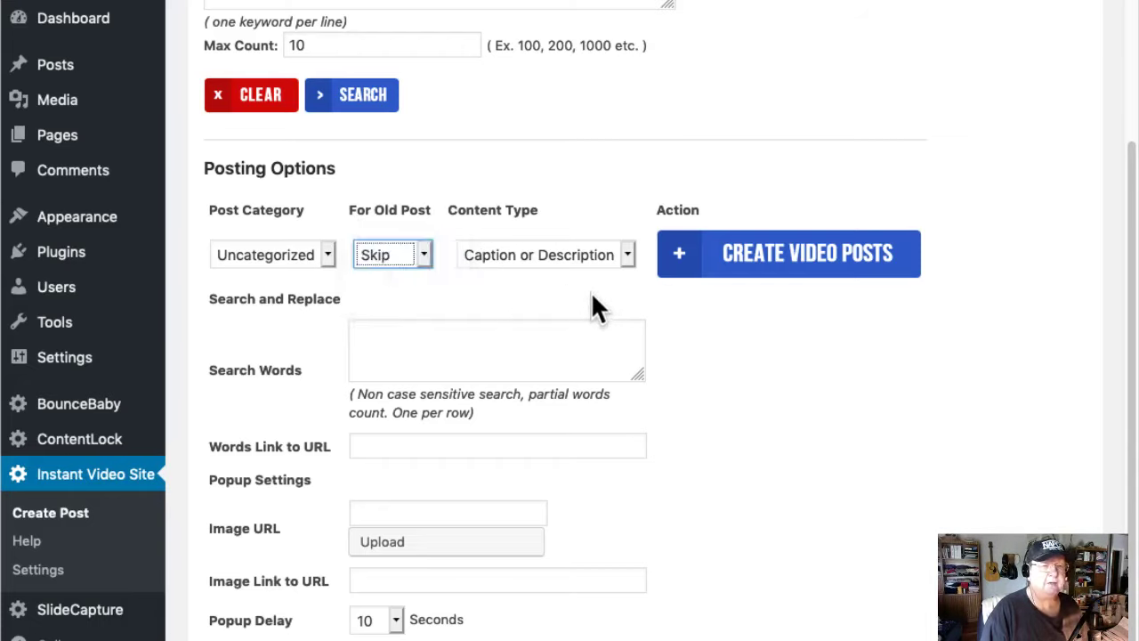
pyautogui.click(625, 257)
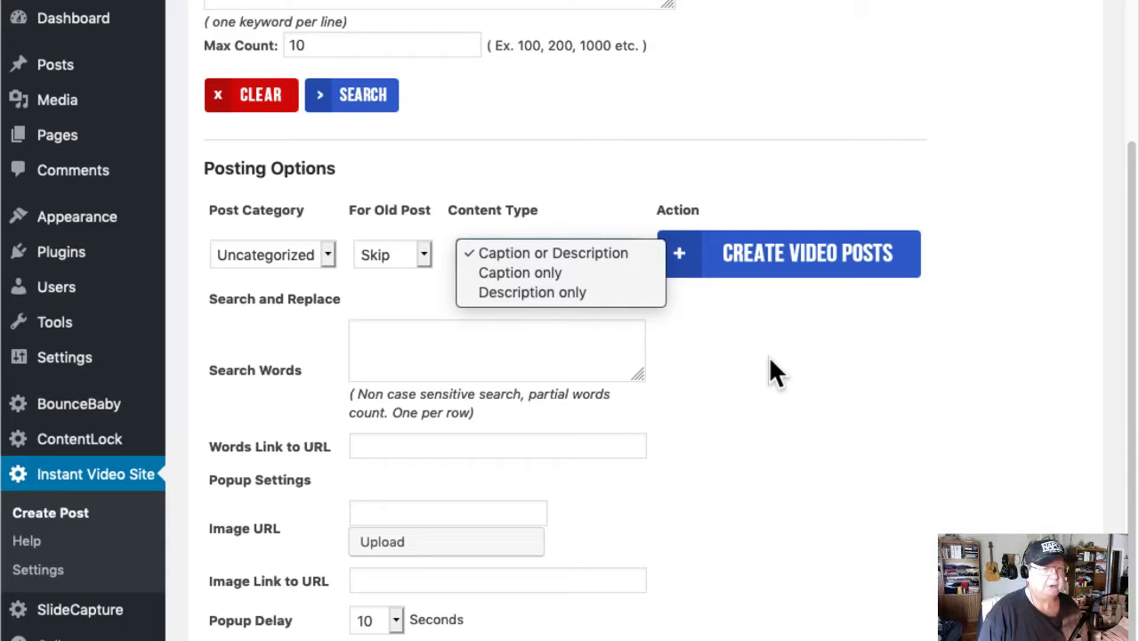
pyautogui.click(491, 274)
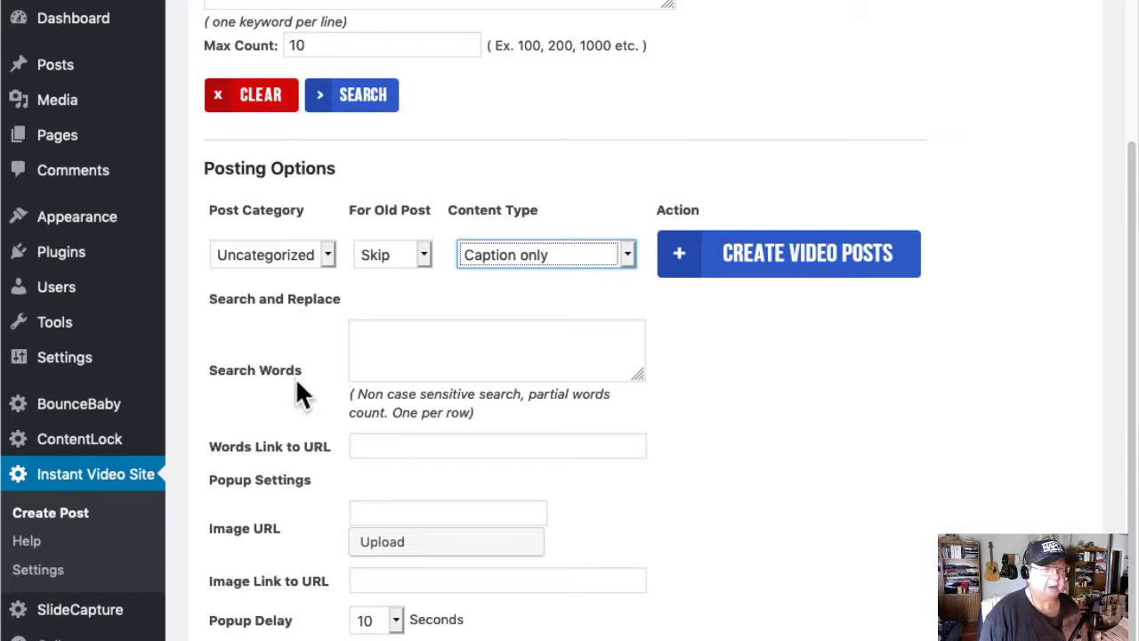
pyautogui.click(384, 333)
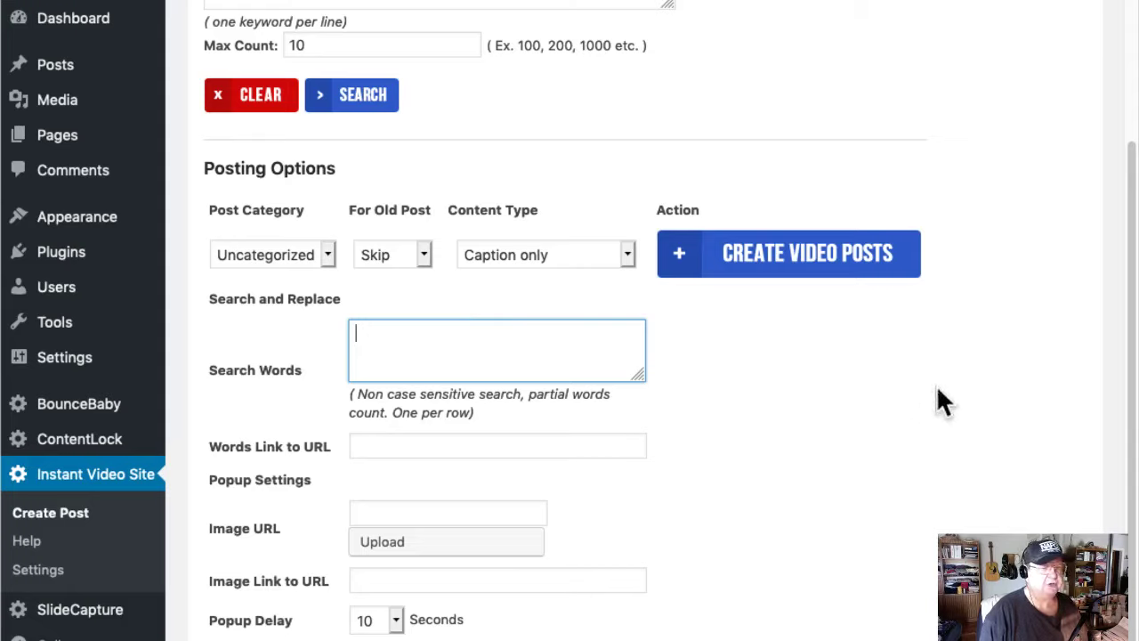
pyautogui.click(369, 447)
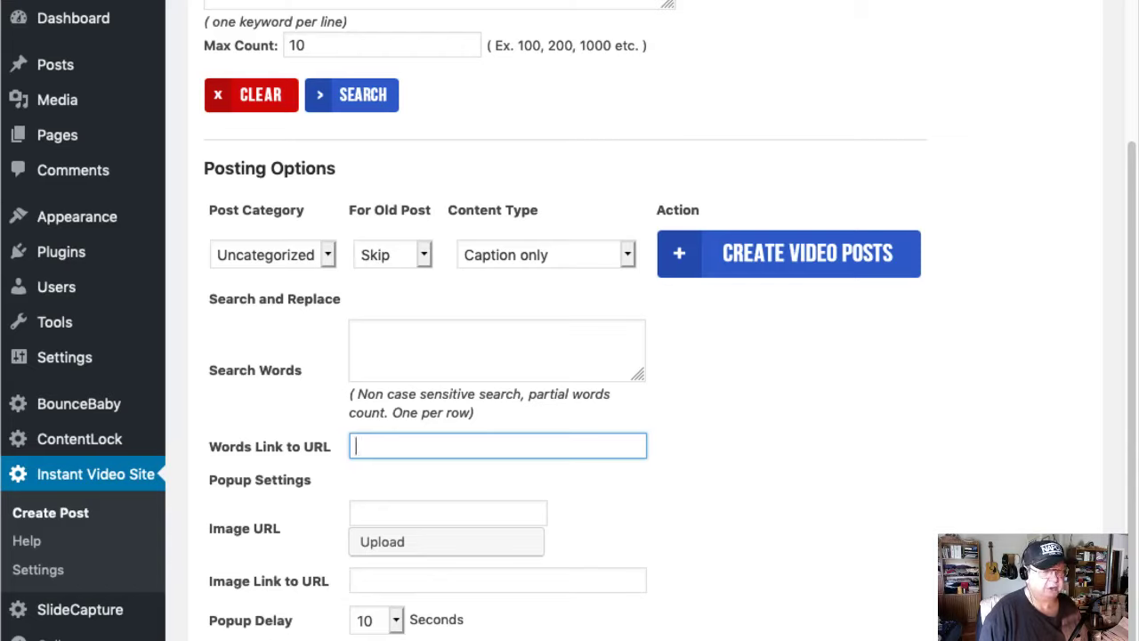
pyautogui.click(397, 623)
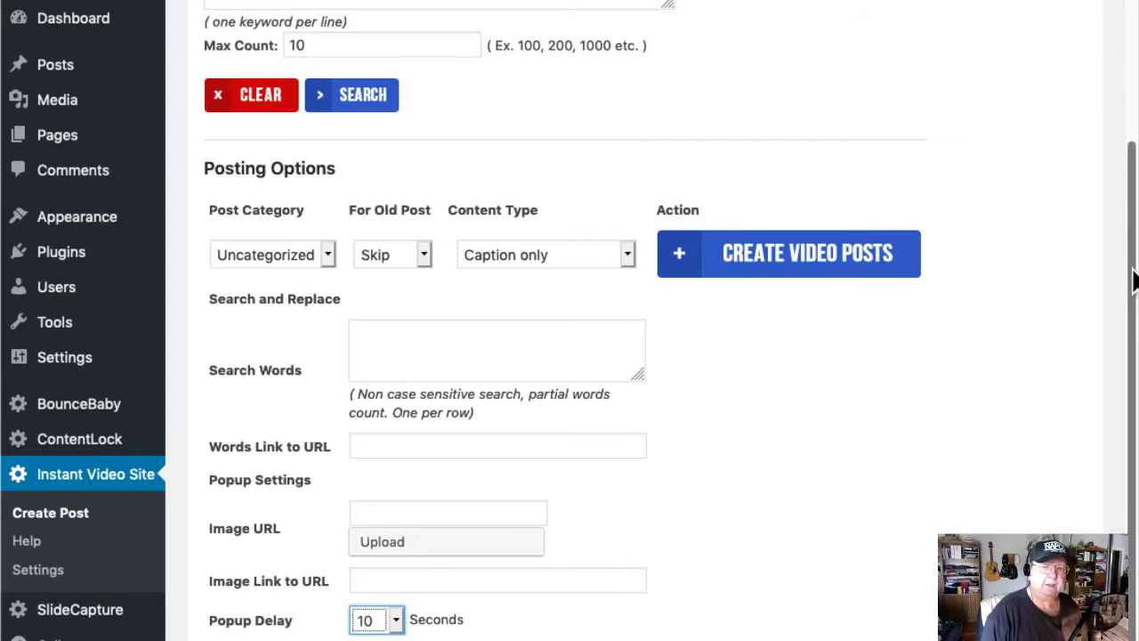
# - Tick the first result, 'How to Build an Email List Fast and for Free'
pyautogui.scroll(-2, 1125, 329)
pyautogui.scroll(-5, 1125, 329)
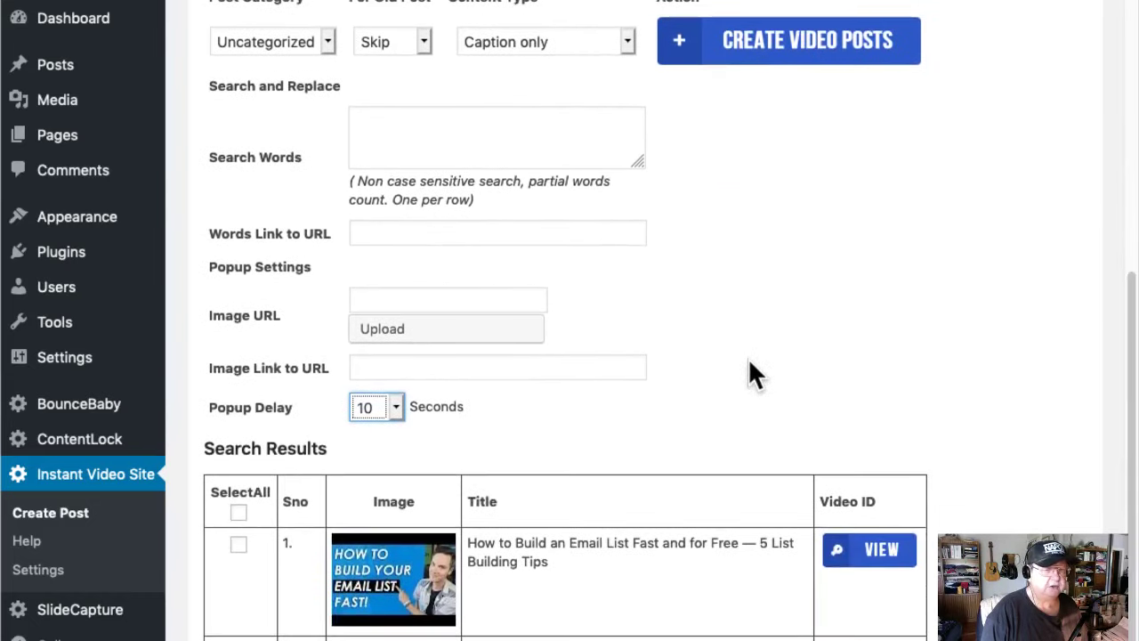
pyautogui.click(242, 525)
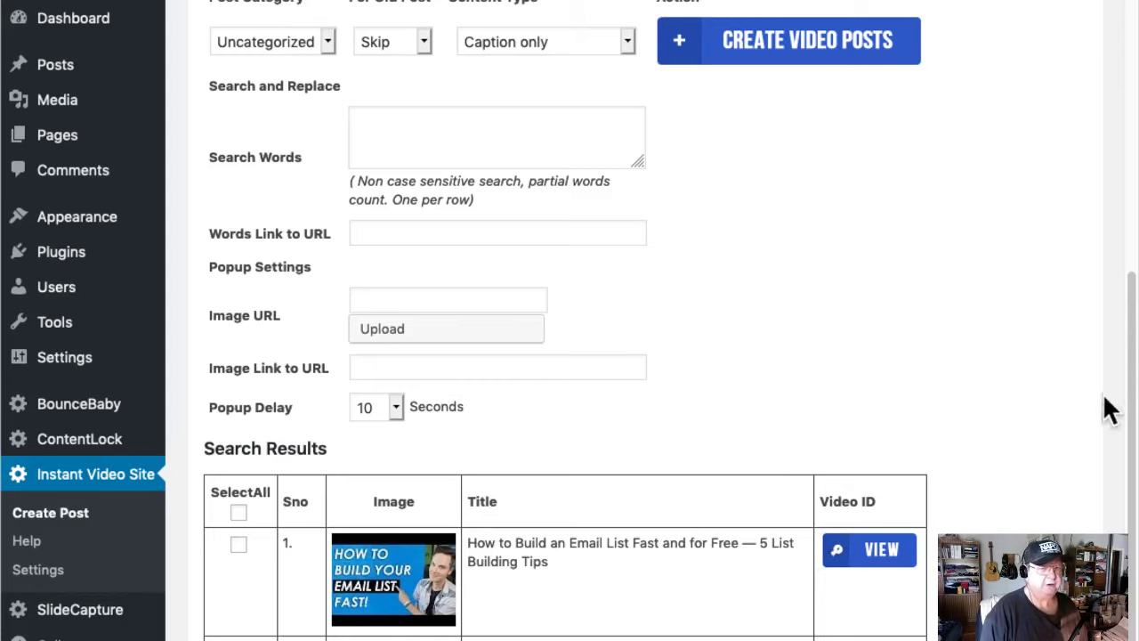
pyautogui.click(238, 544)
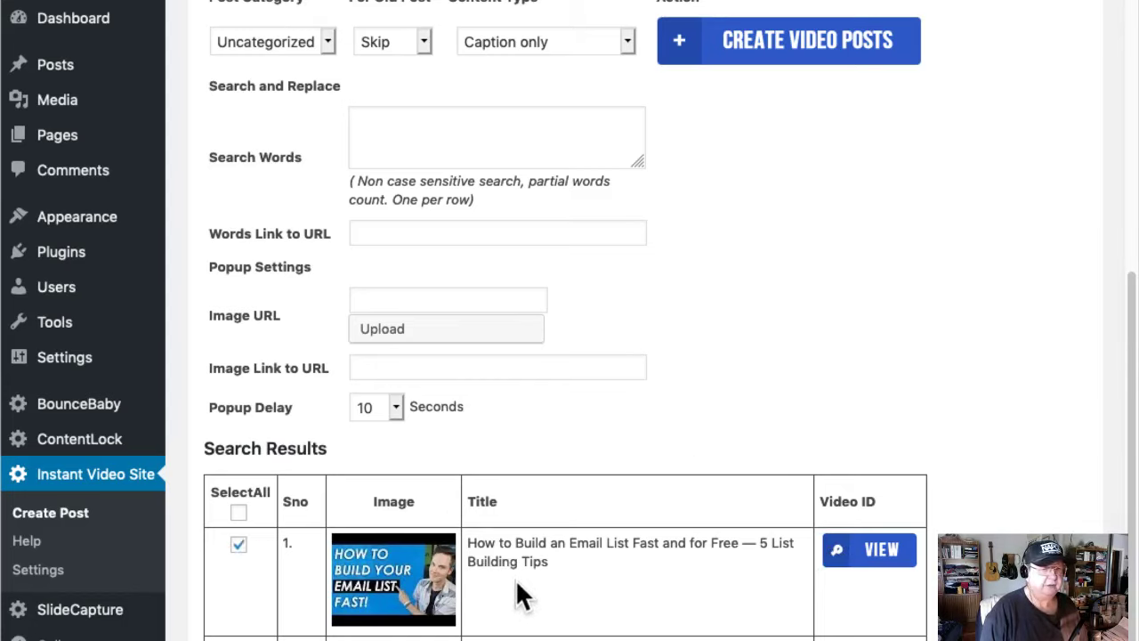
pyautogui.scroll(3, 1135, 376)
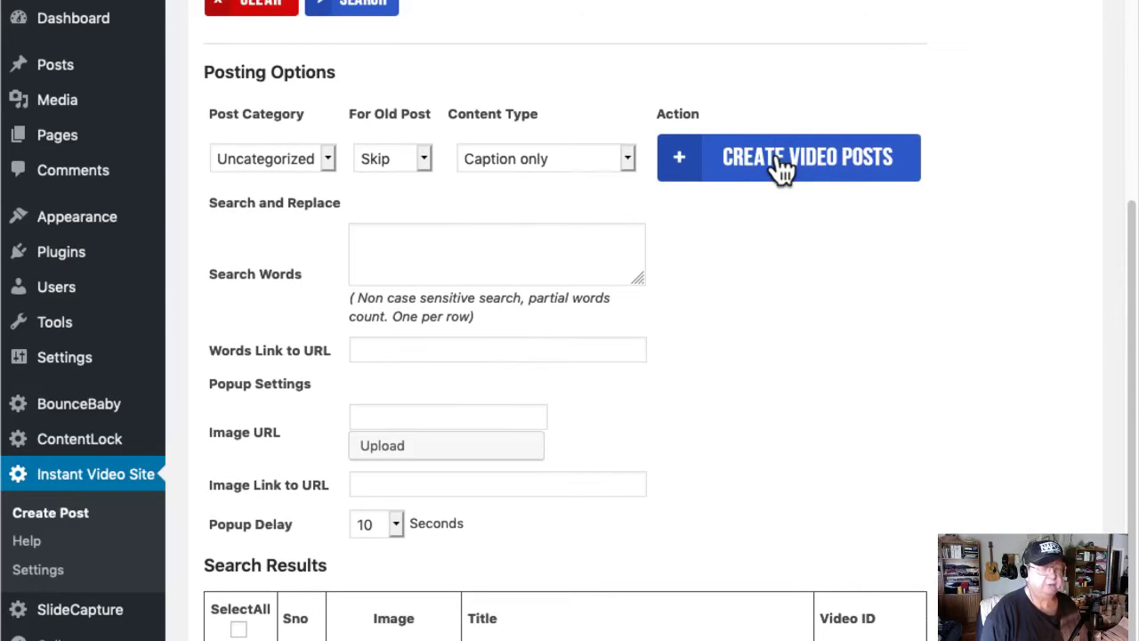
# - Create a video post from the selected email-list video
pyautogui.click(781, 169)
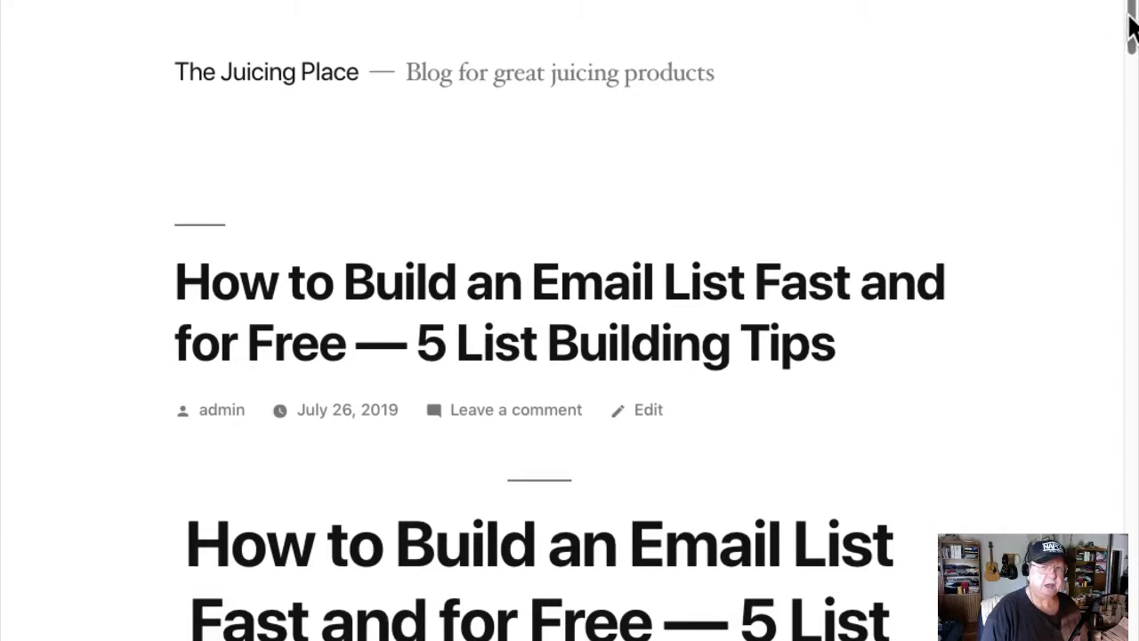
# - Scroll through the published post's embedded video and caption transcript body
pyautogui.moveTo(1131, 25); pyautogui.dragTo(1049, 131)
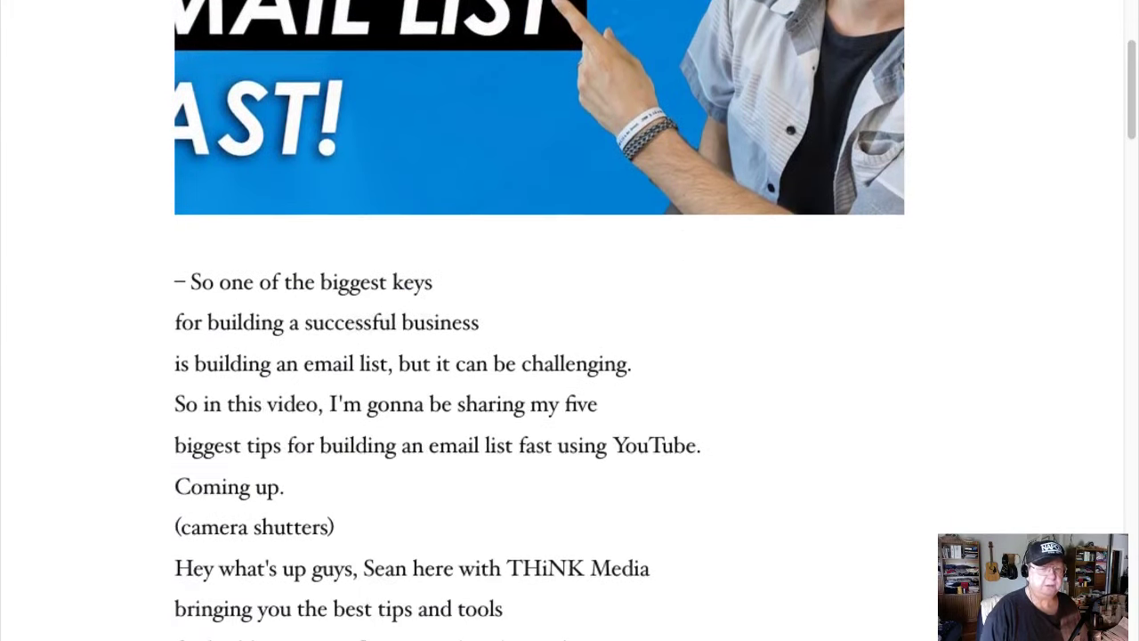
pyautogui.moveTo(1130, 96); pyautogui.dragTo(941, 168)
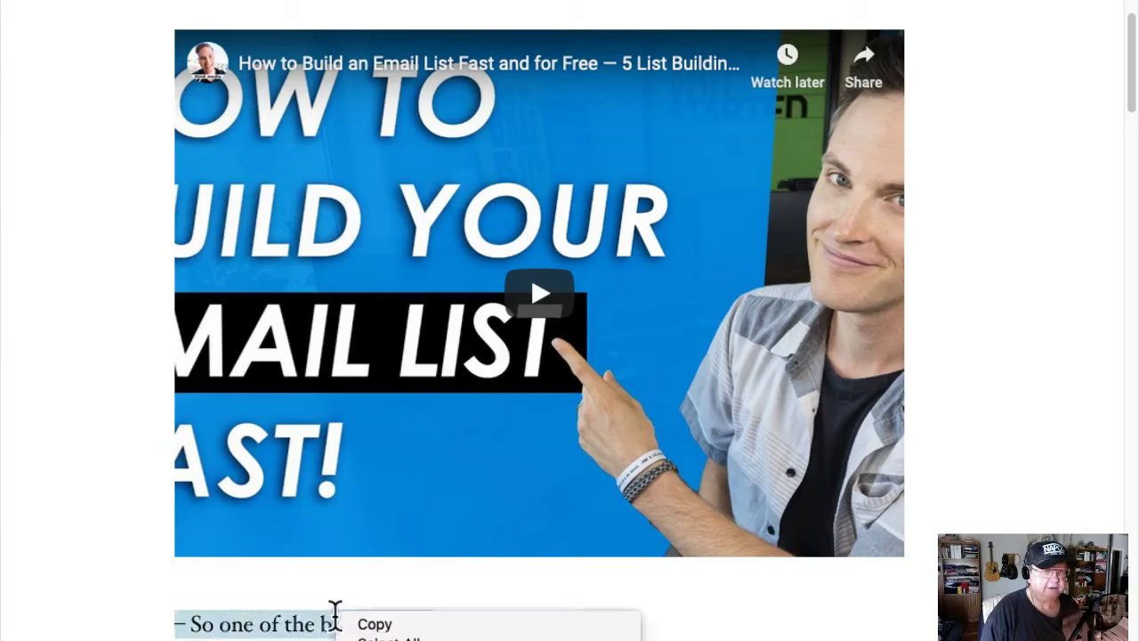
# - Copy the transcript text beneath the video on the published post
pyautogui.click(374, 623)
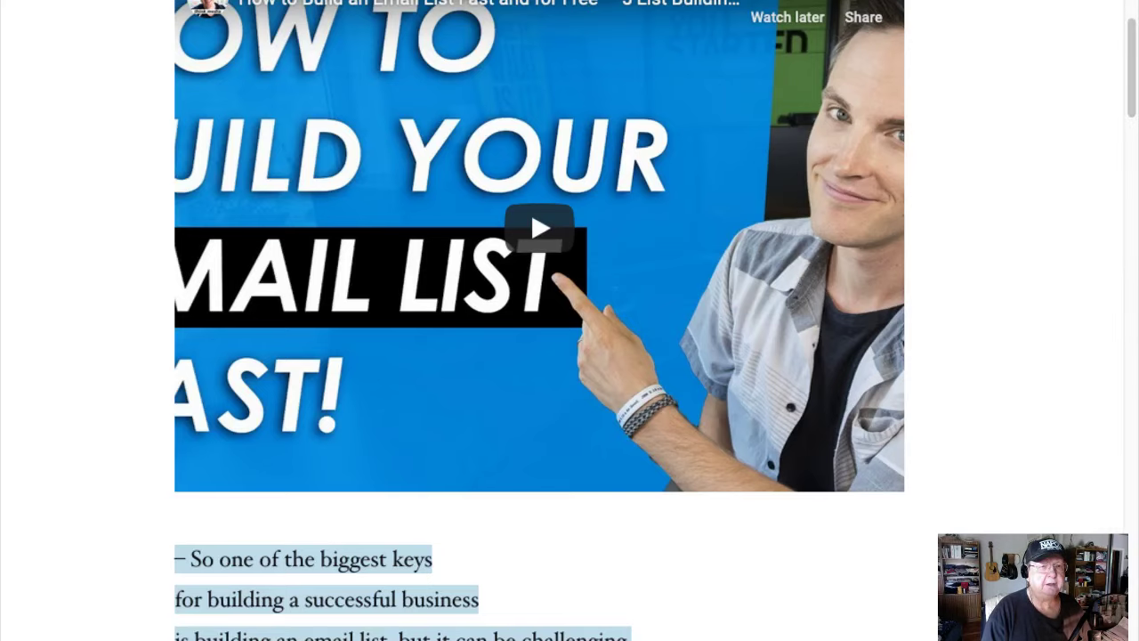
# - Close the current tab to return to the Posts Created table listing post ID 85
pyautogui.hotkey('ctrl', 'w')
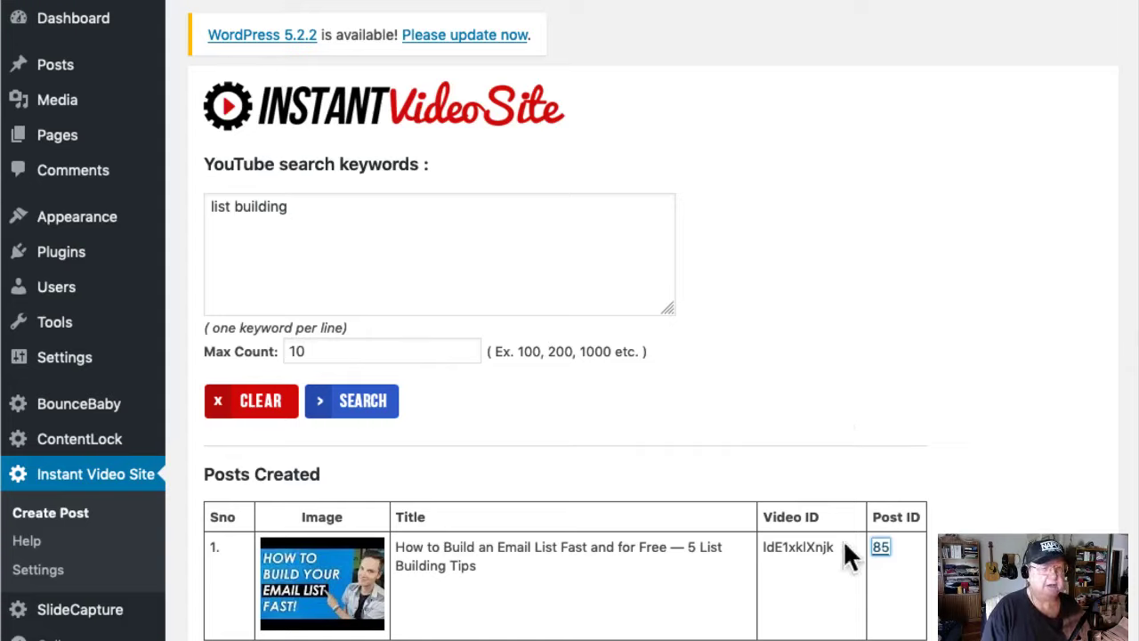
# - Scroll the published email-list post back up to its title on The Juicing Place
pyautogui.moveTo(45, 76)
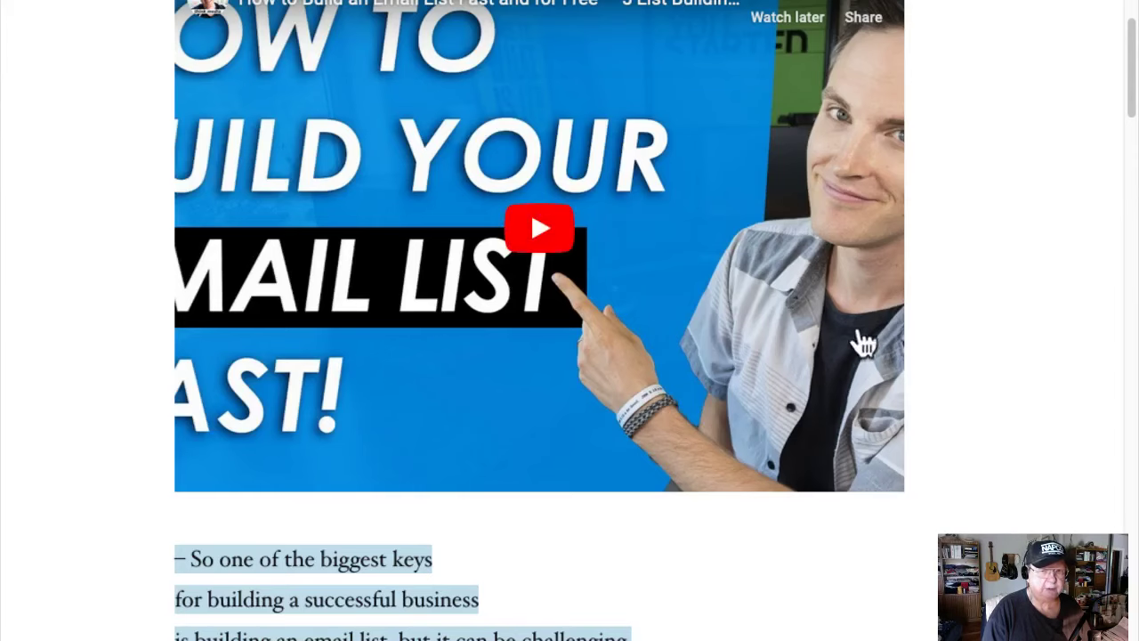
pyautogui.moveTo(1128, 84); pyautogui.dragTo(1122, 3)
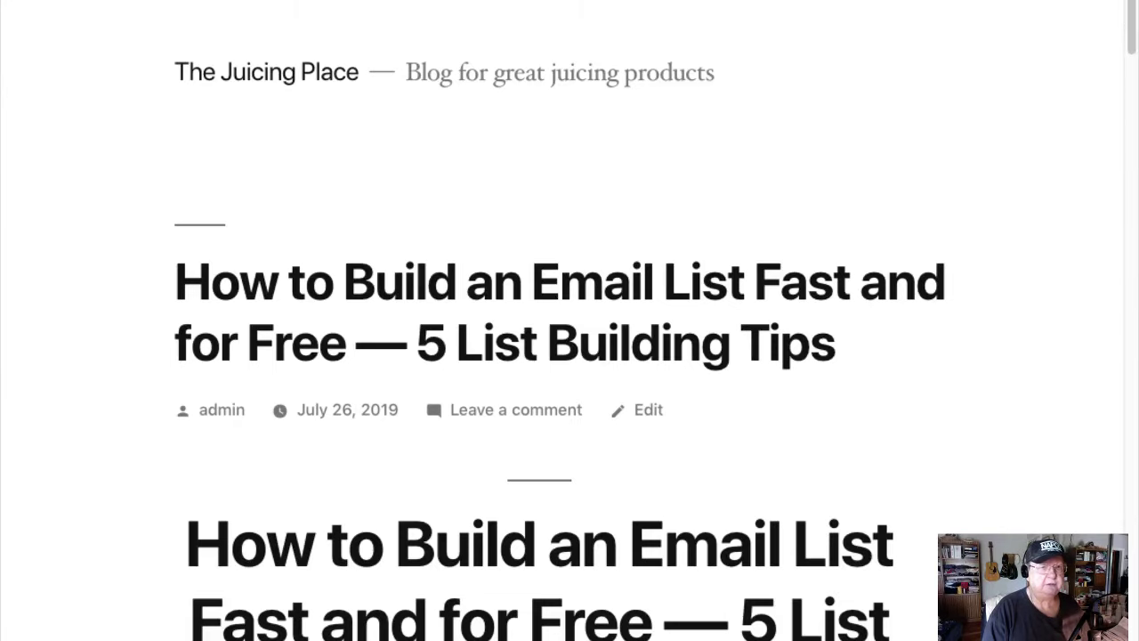
# - Close the current tab to return to the Instant Video Site page listing post ID 85
pyautogui.hotkey('ctrl', 'w')
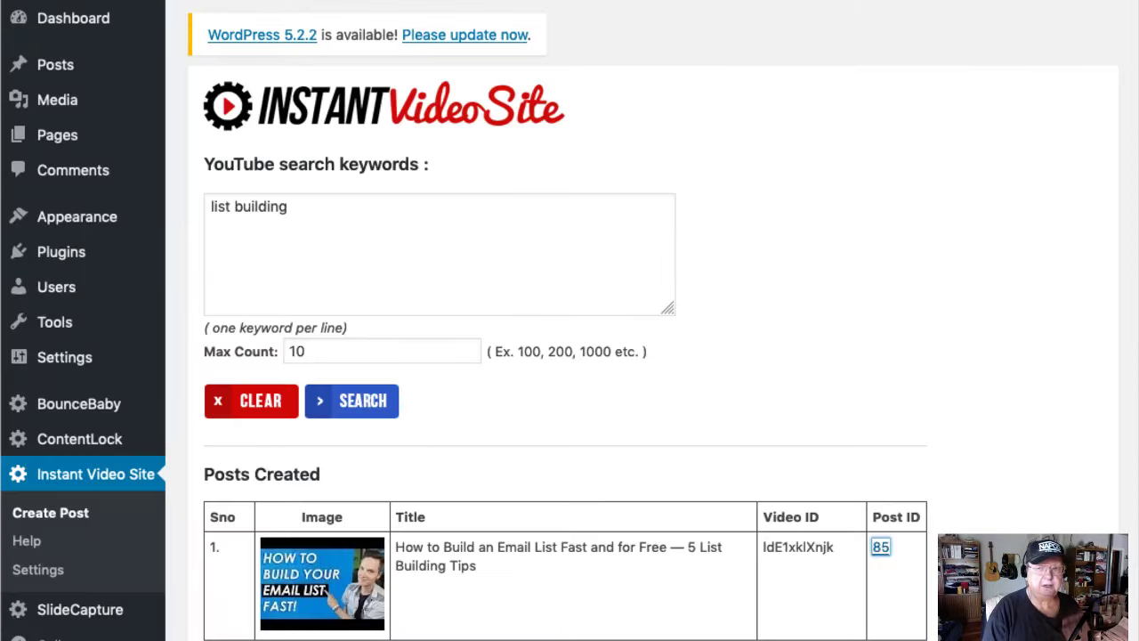